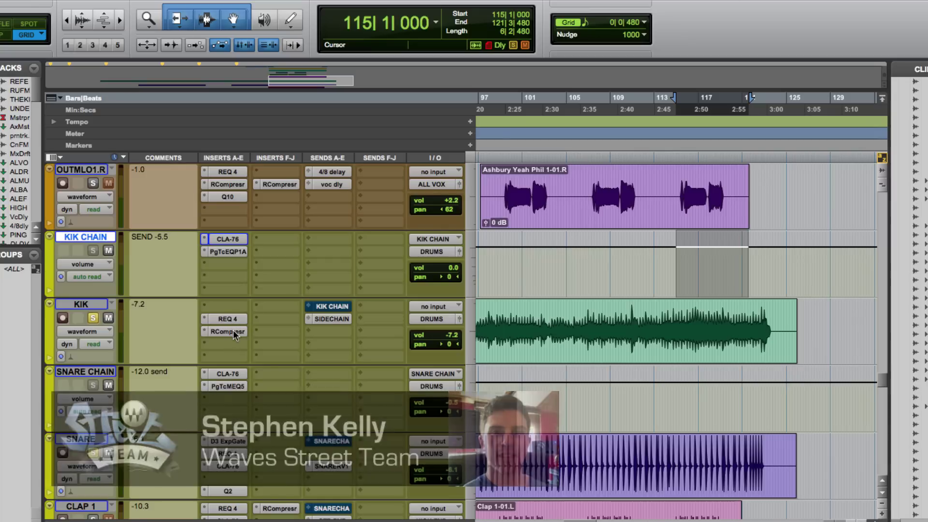
Step: Inspect the RCompressor settings on the KIK track and the CLA-76 settings on the SNARE track
left_click(233, 331)
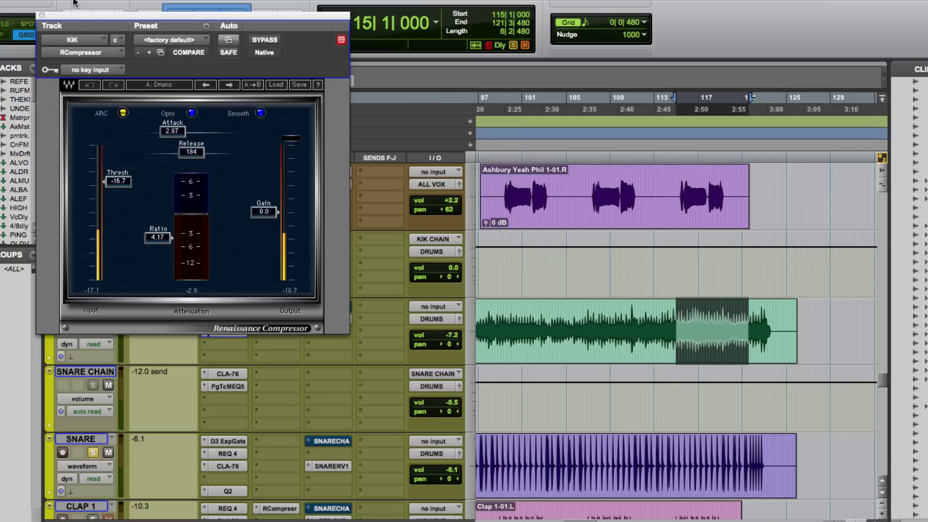
left_click(222, 337)
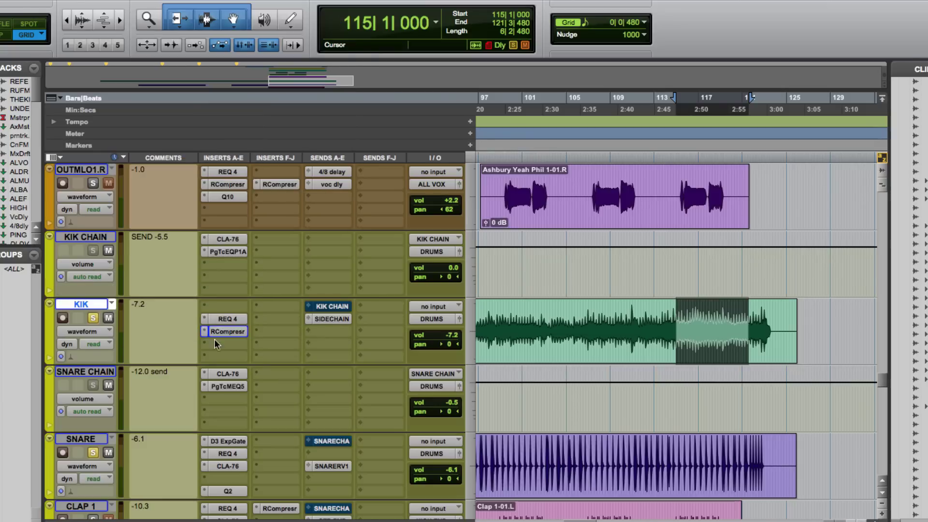
left_click(236, 467)
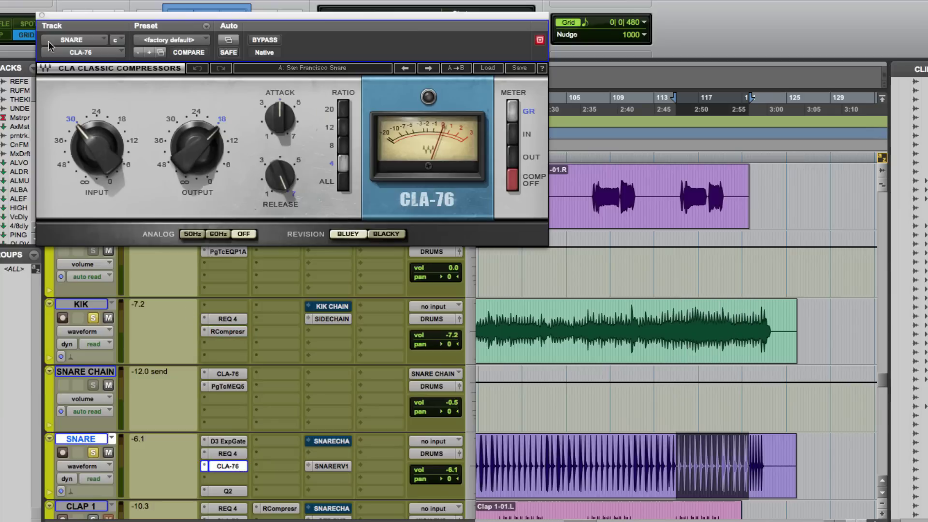
left_click(41, 16)
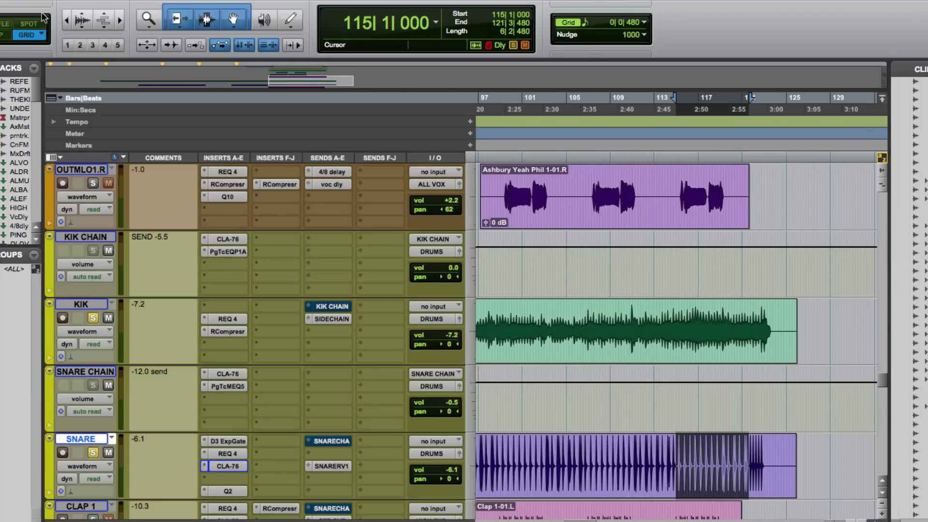
Step: Select the KIK CHAIN and SNARE CHAIN tracks and play the bar 115 to 121 selection without and with the parallel sends
left_click(85, 237)
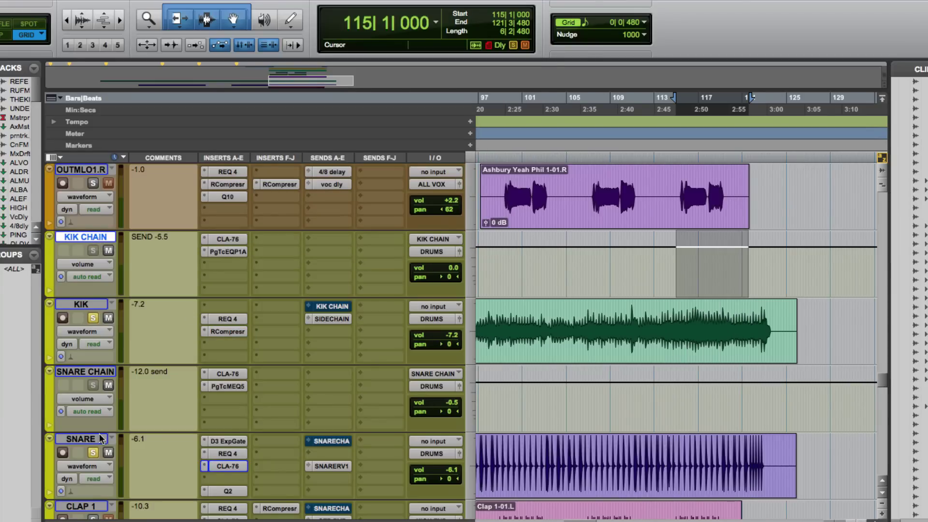
left_click(99, 371)
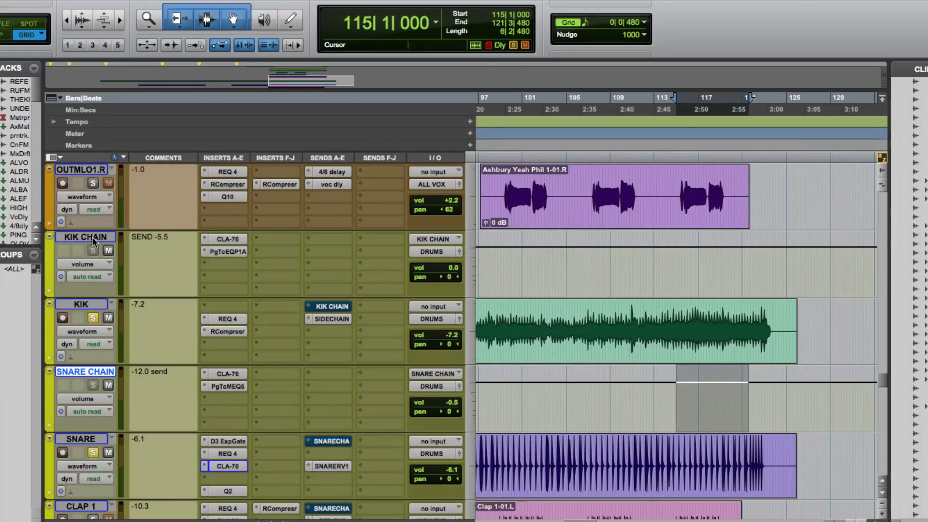
key("space")
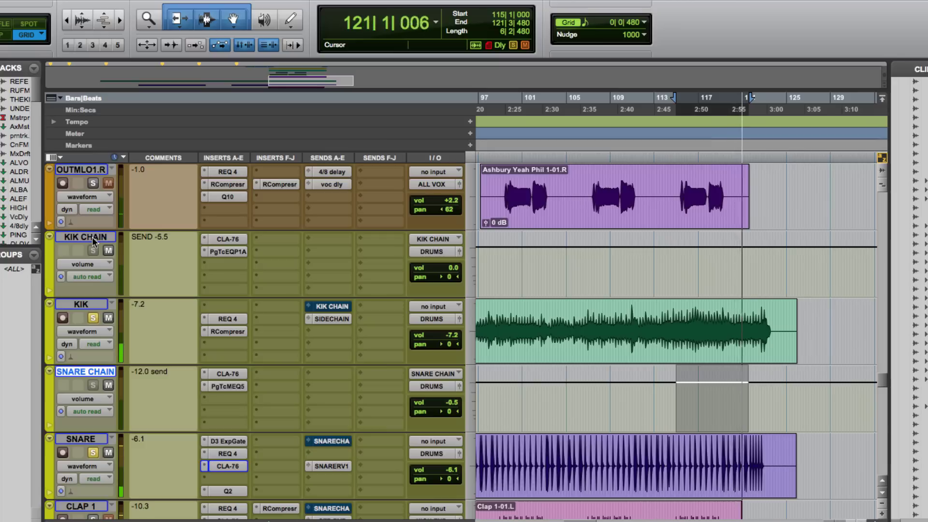
key("space")
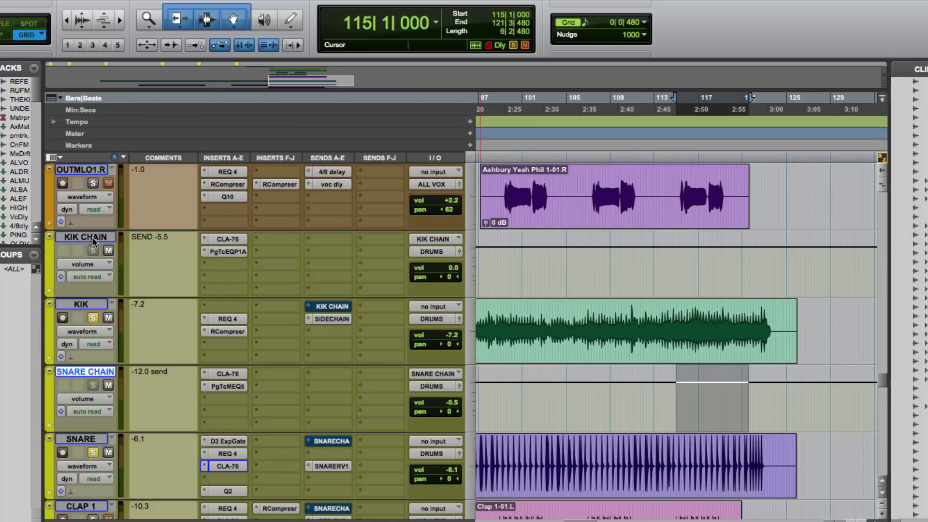
key("space")
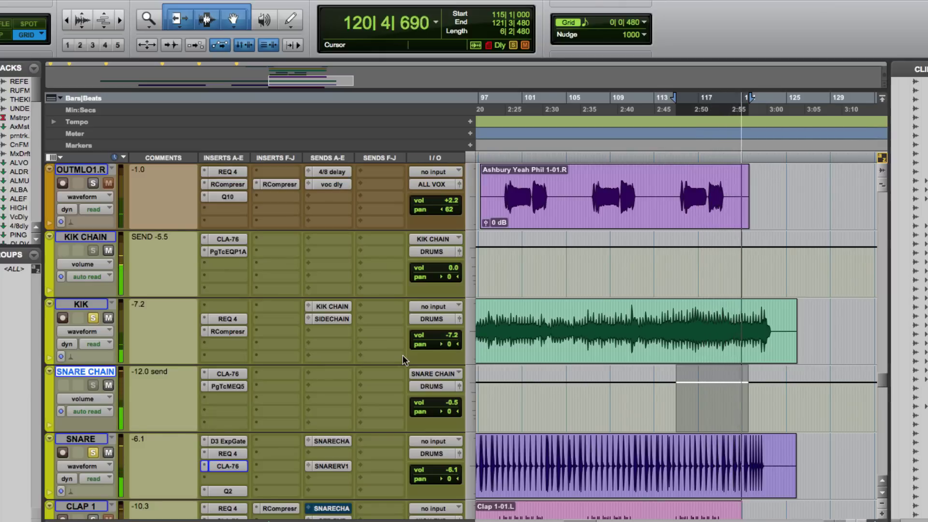
key("space")
Step: Review the CLA-76 compressor on KIK CHAIN and audition the low boost and both attenuation controls of its PuigTec EQP1A
left_click(227, 239)
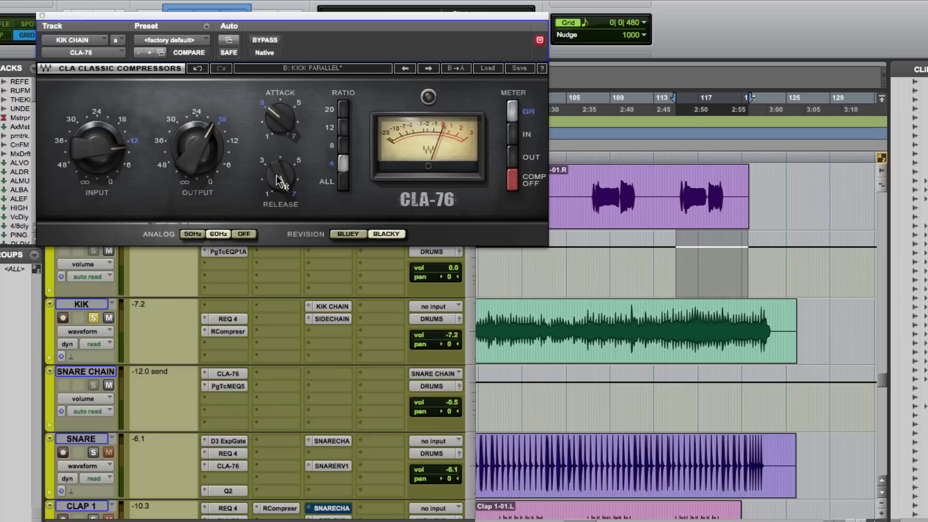
mouse_move(278, 181)
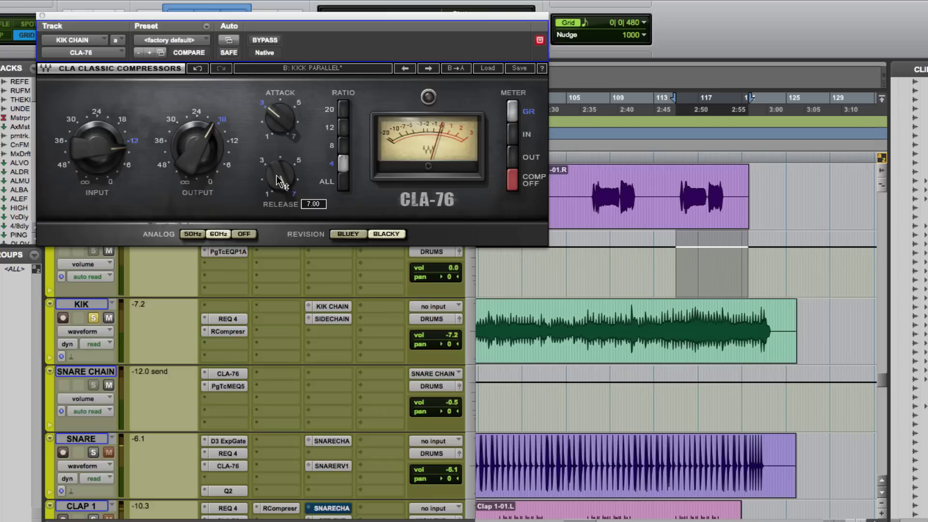
left_click(229, 251)
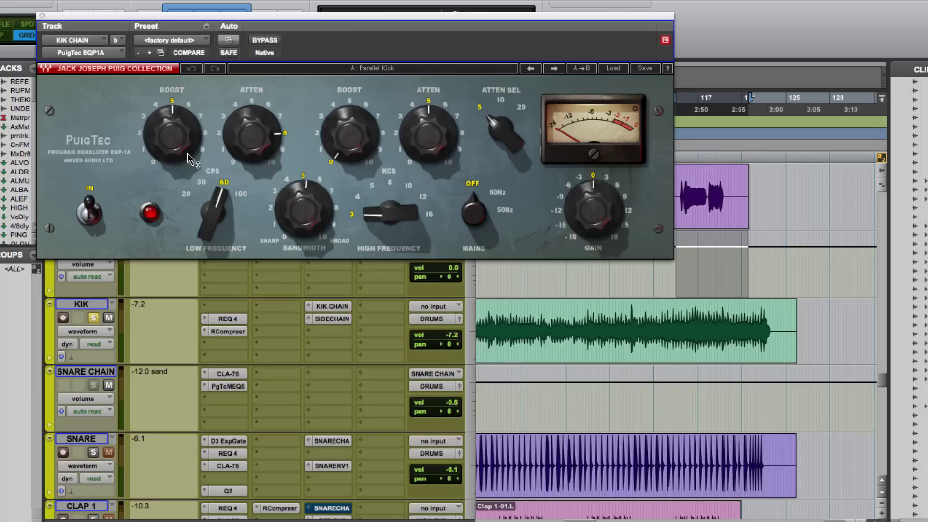
mouse_move(171, 125)
left_mouse_down()
mouse_move(172, 168)
mouse_move(170, 125)
left_mouse_up()
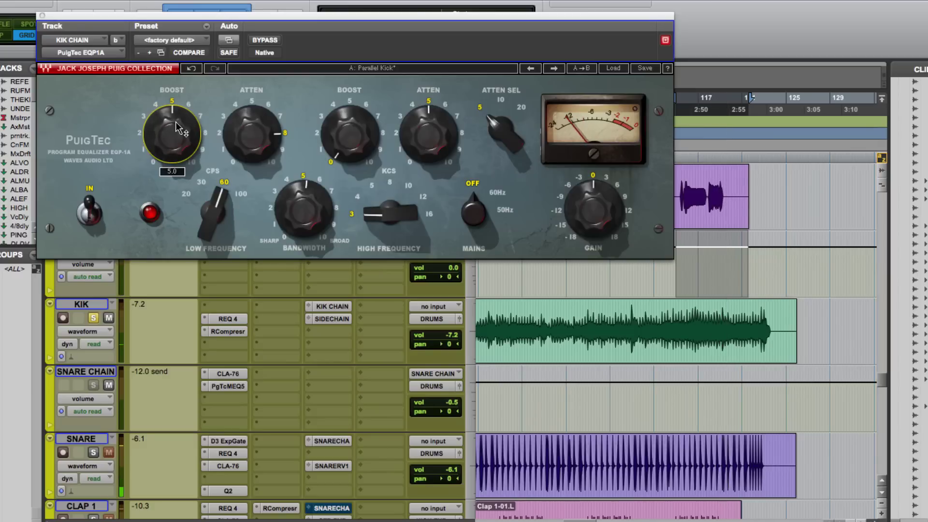
mouse_move(260, 139)
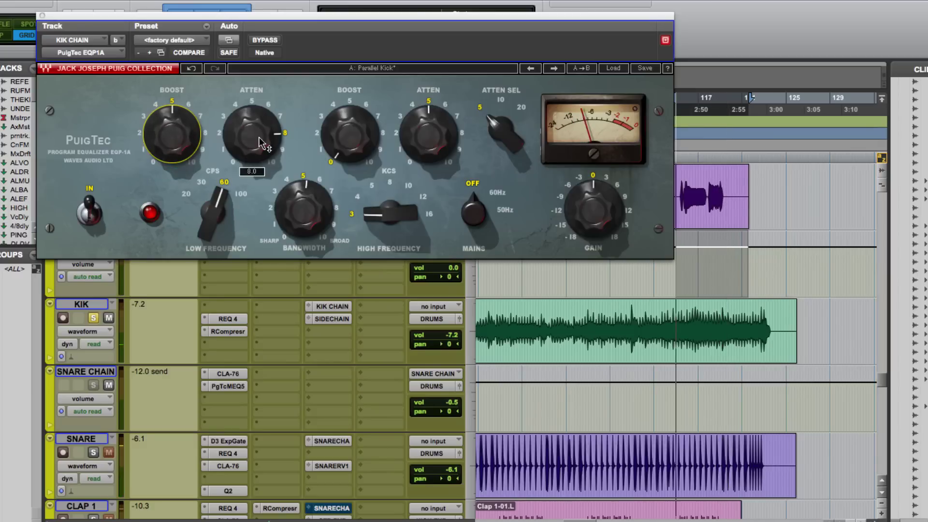
mouse_move(260, 139)
left_mouse_down()
mouse_move(260, 196)
mouse_move(260, 140)
left_mouse_up()
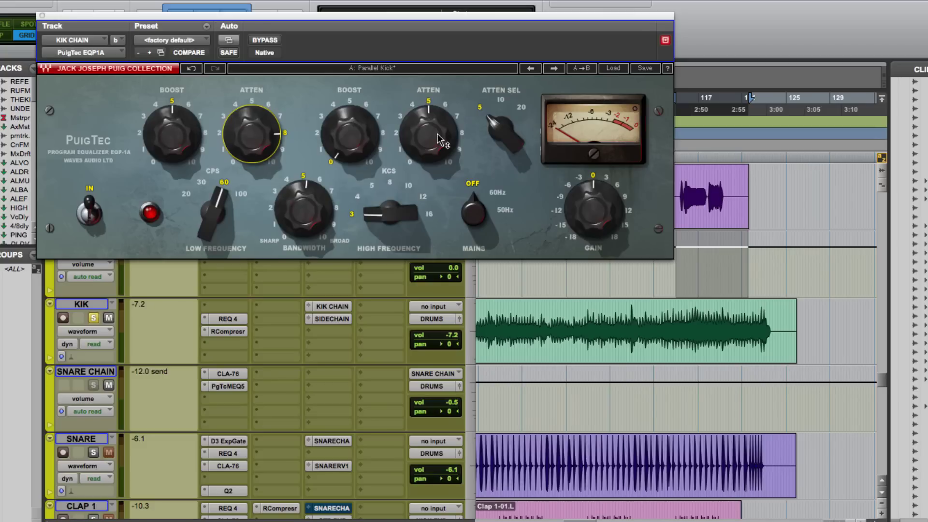
mouse_move(437, 135)
left_click(439, 140)
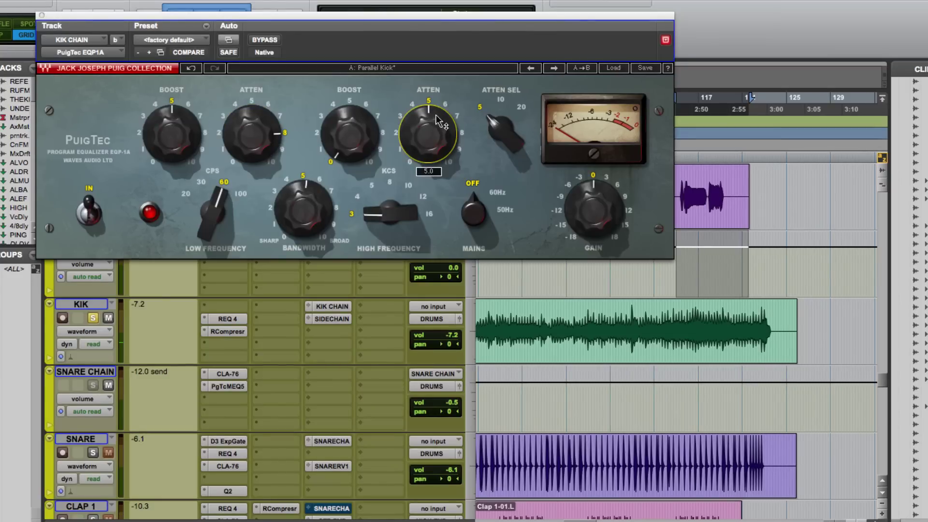
left_click_drag(424, 111, 431, 137)
Step: Compare the SNARE track's CLA-76 settings with those on SNARE CHAIN and play the selection through the parallel compressor
left_click(236, 468)
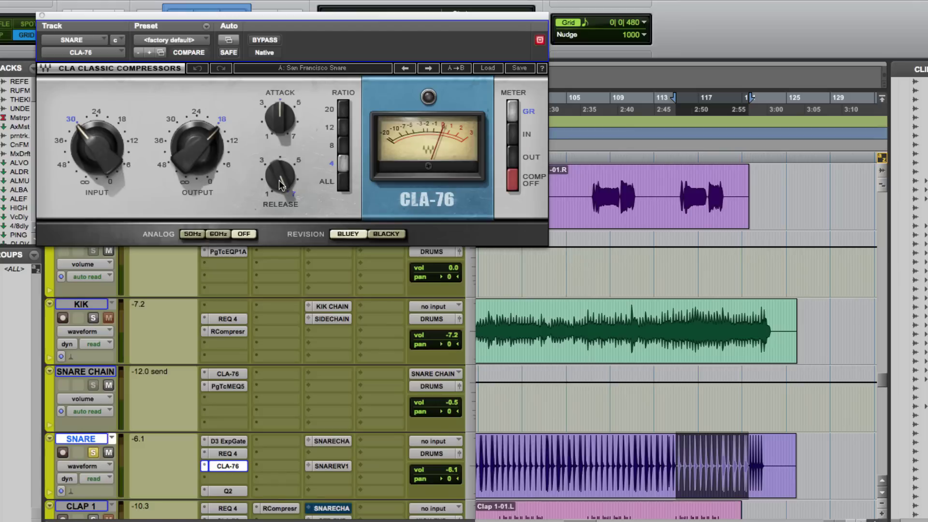
key("super+w")
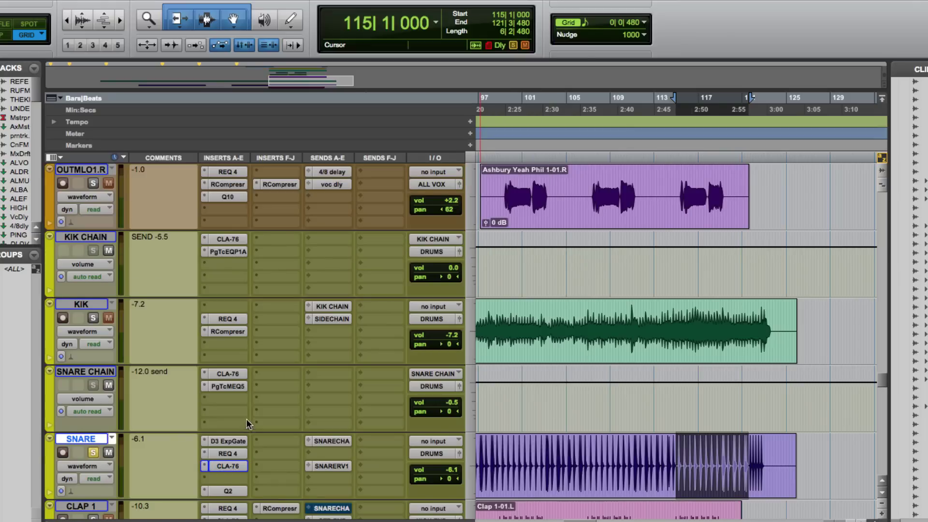
left_click(231, 374)
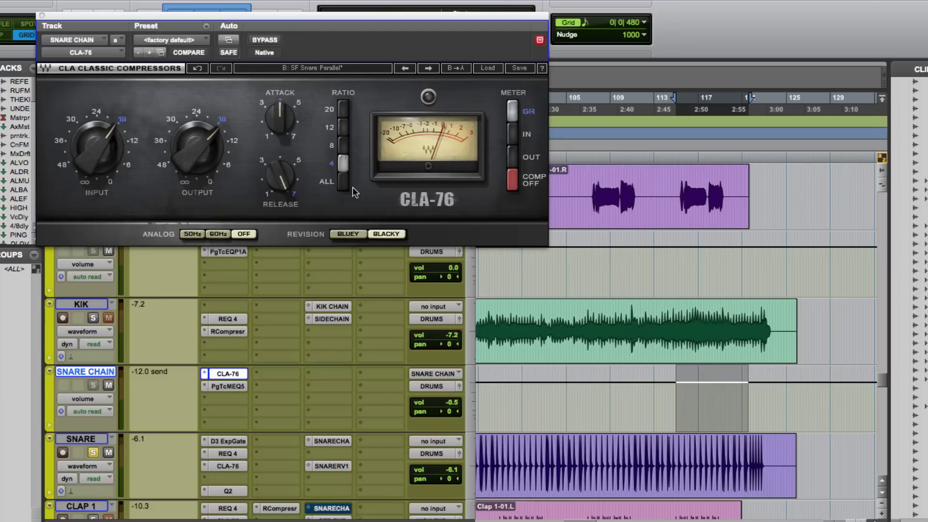
key("space")
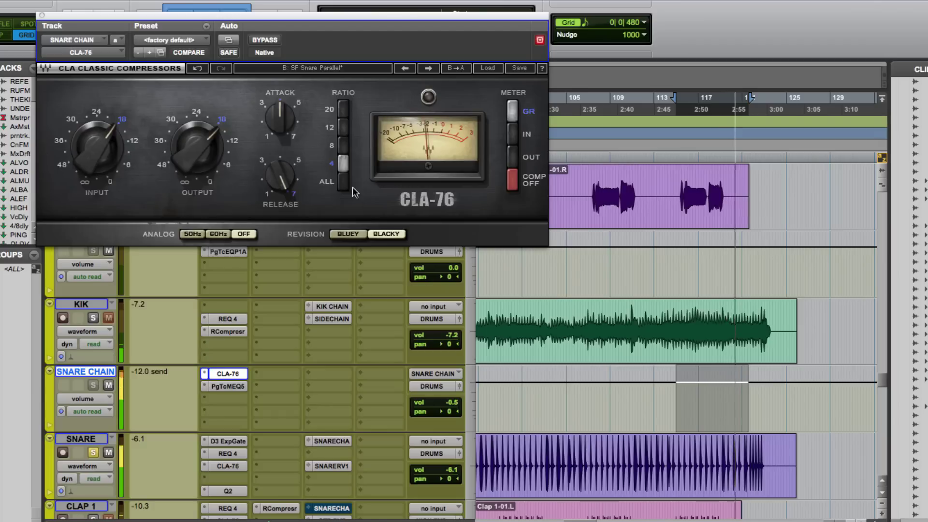
Step: Audition the low and high peak amounts of the PuigTec MEQ5 on SNARE CHAIN and close the plug-in
left_click(226, 386)
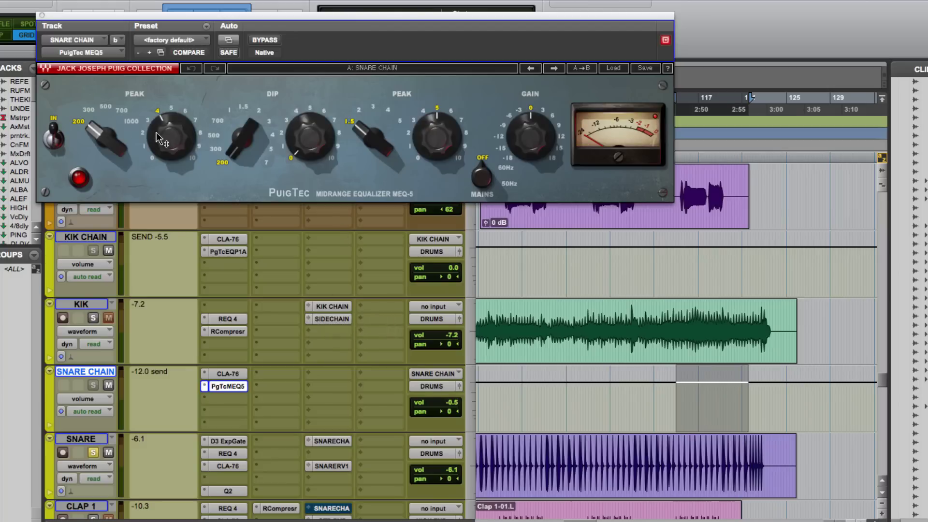
mouse_move(167, 136)
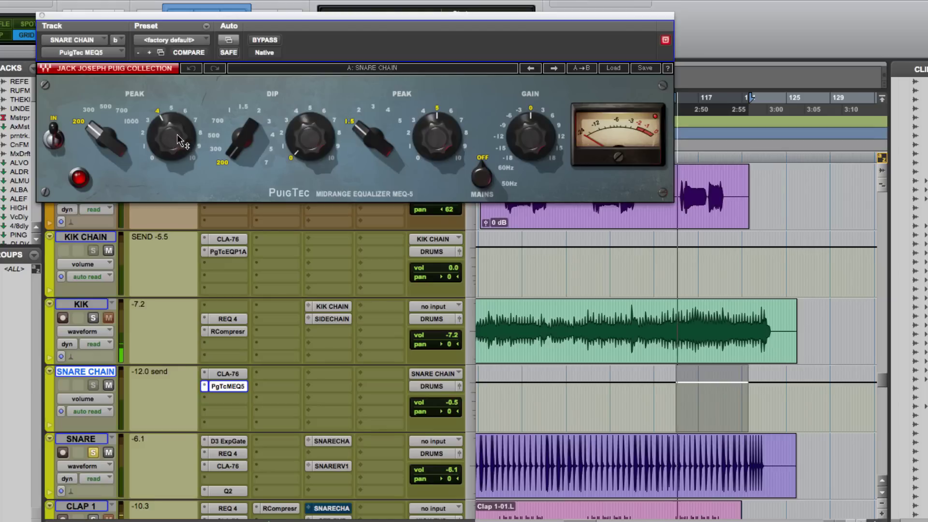
left_click_drag(179, 140, 170, 159)
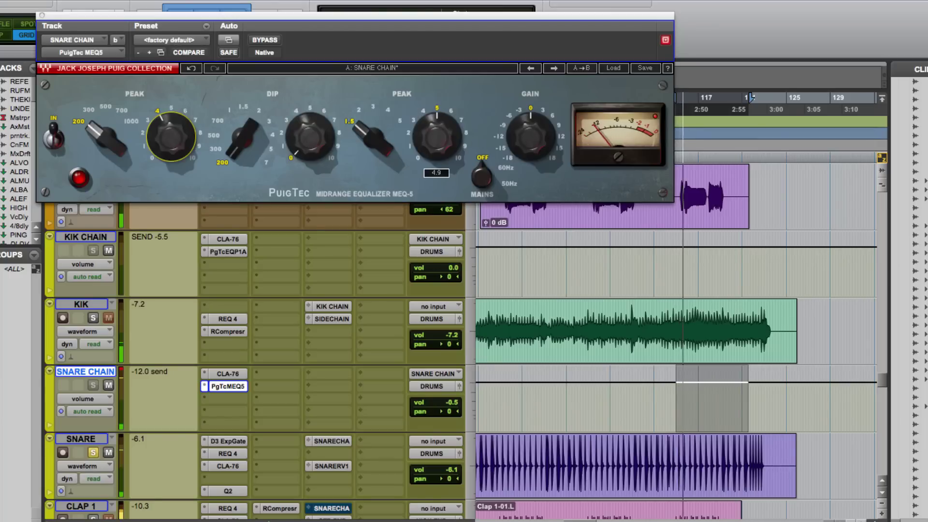
mouse_move(441, 134)
left_mouse_down()
mouse_move(441, 154)
mouse_move(441, 115)
mouse_move(441, 134)
mouse_move(433, 119)
left_mouse_up()
key("super+w")
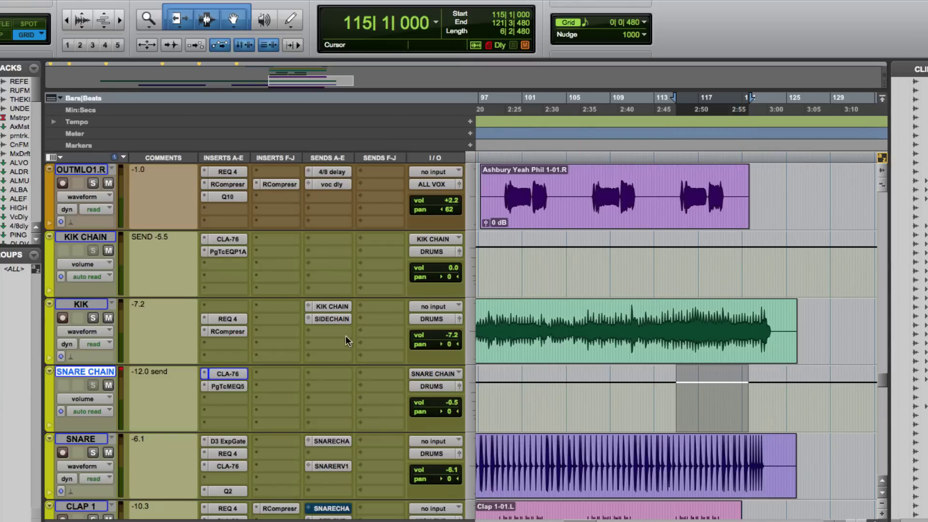
Step: Play the full mix without the parallel sends, unmute the SNARE track's send to SNARE CHAIN, and play for comparison
key("space")
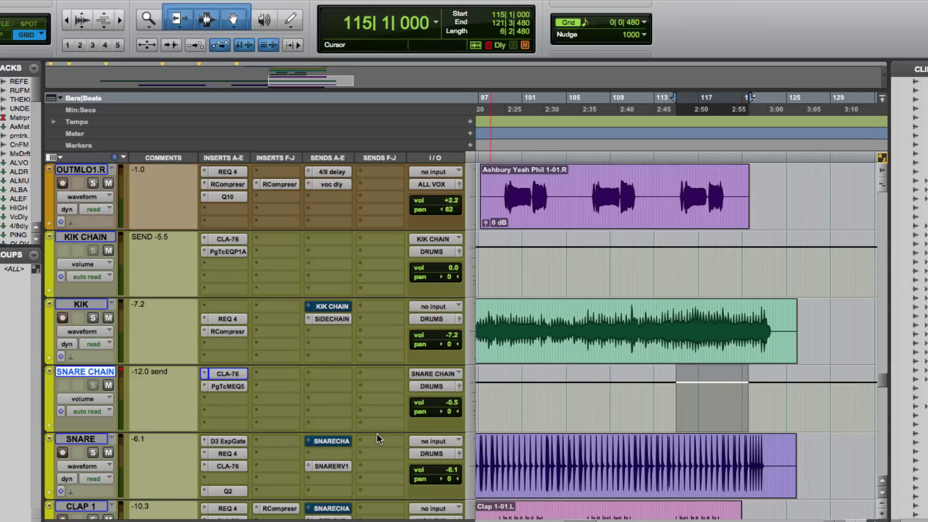
left_click(337, 441)
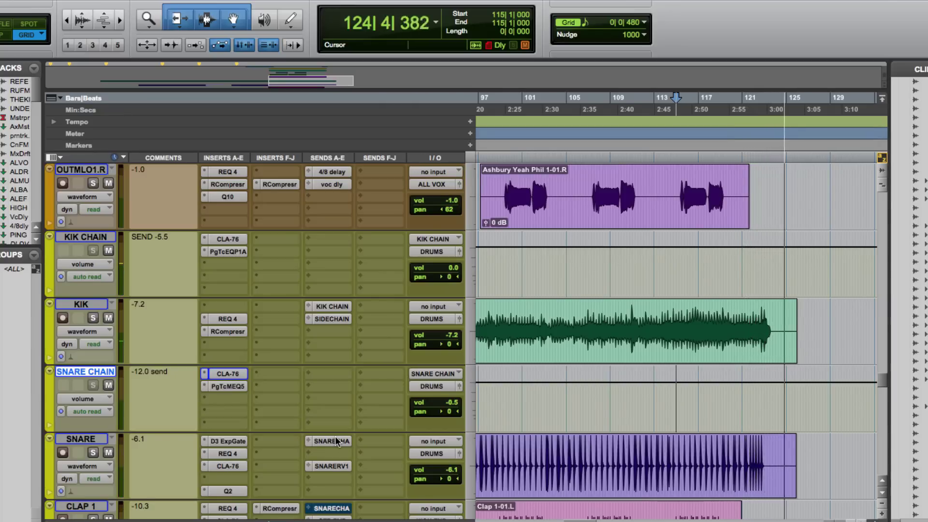
key("space")
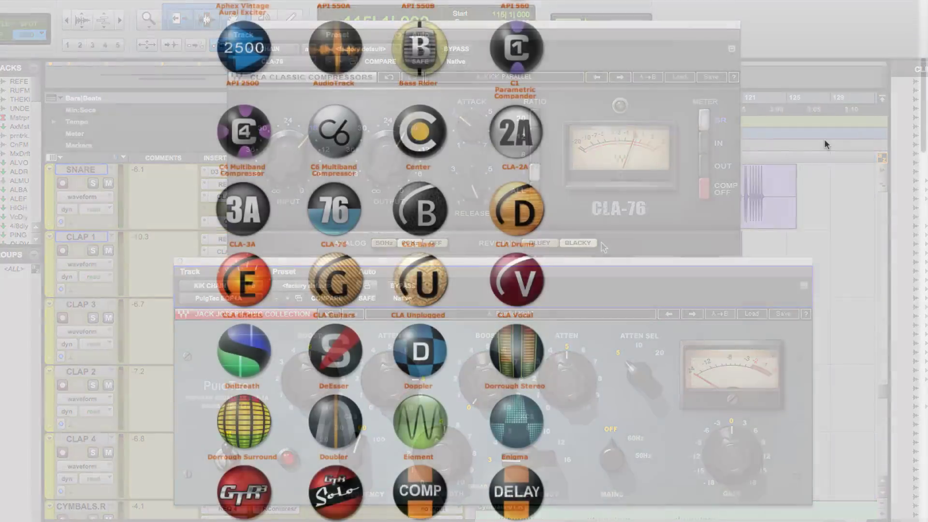
Step: Browse the Waves plug-in icon list on the web page down to its last entries
scroll(824, 141, "down", 6)
scroll(824, 141, "down", 15)
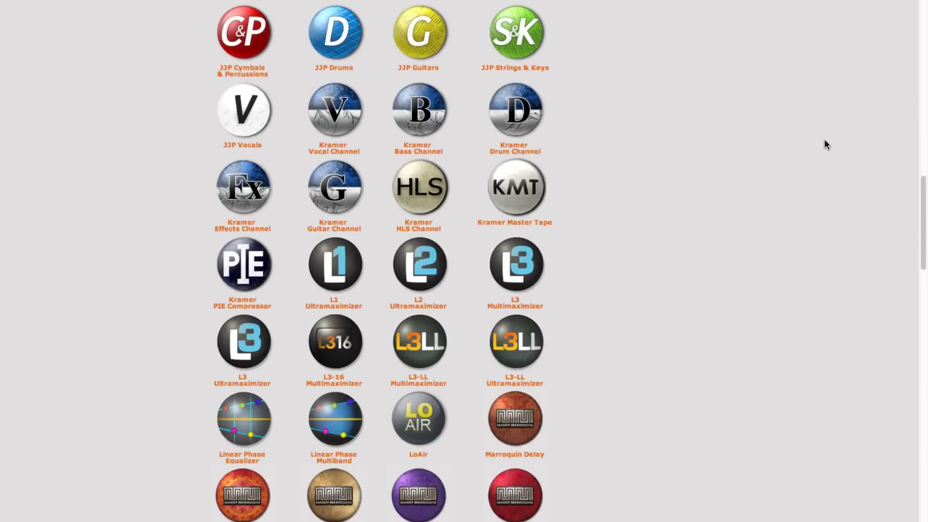
scroll(824, 139, "down", 4)
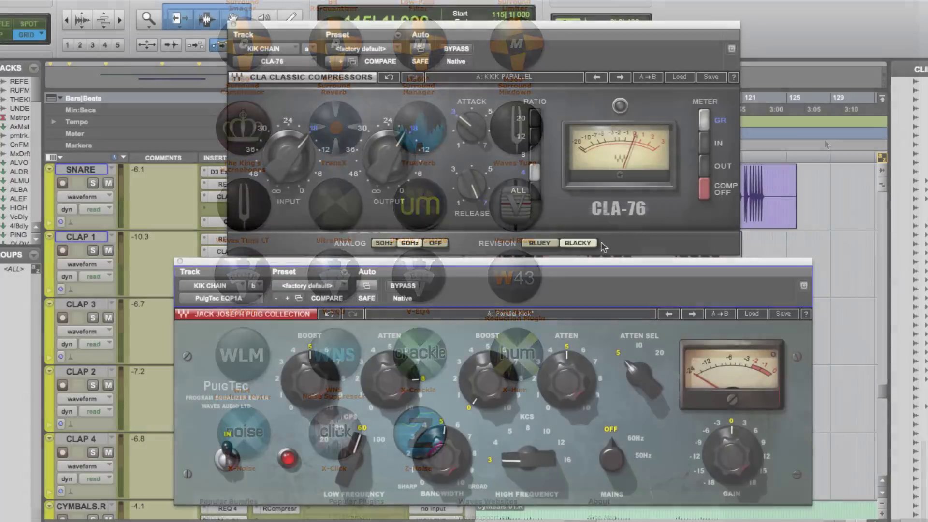